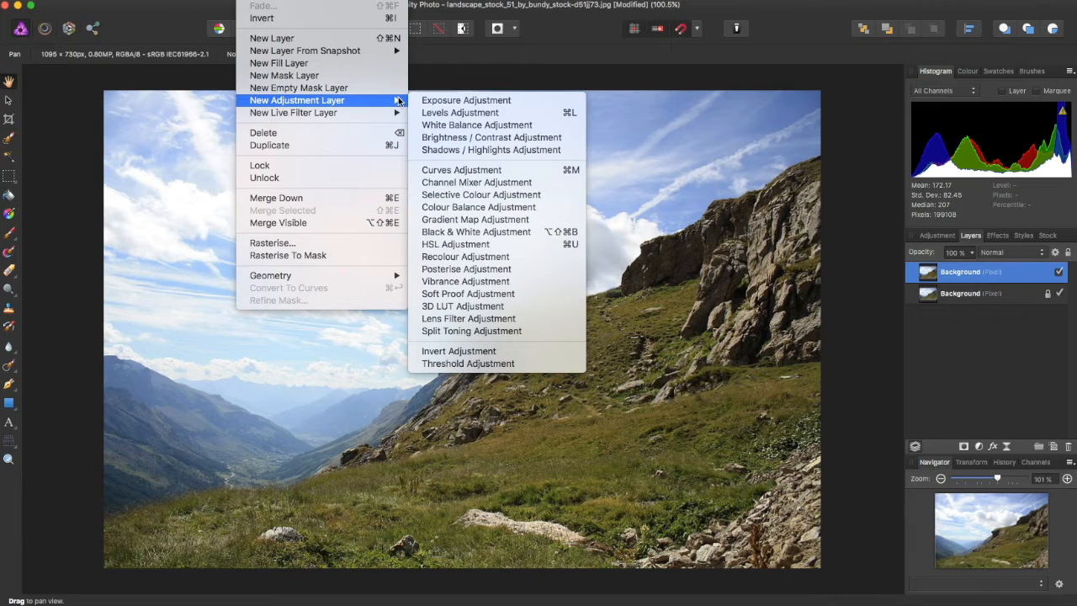
- Add an Invert adjustment layer above the duplicated background and set its blend mode to Colour
left_click(468, 350)
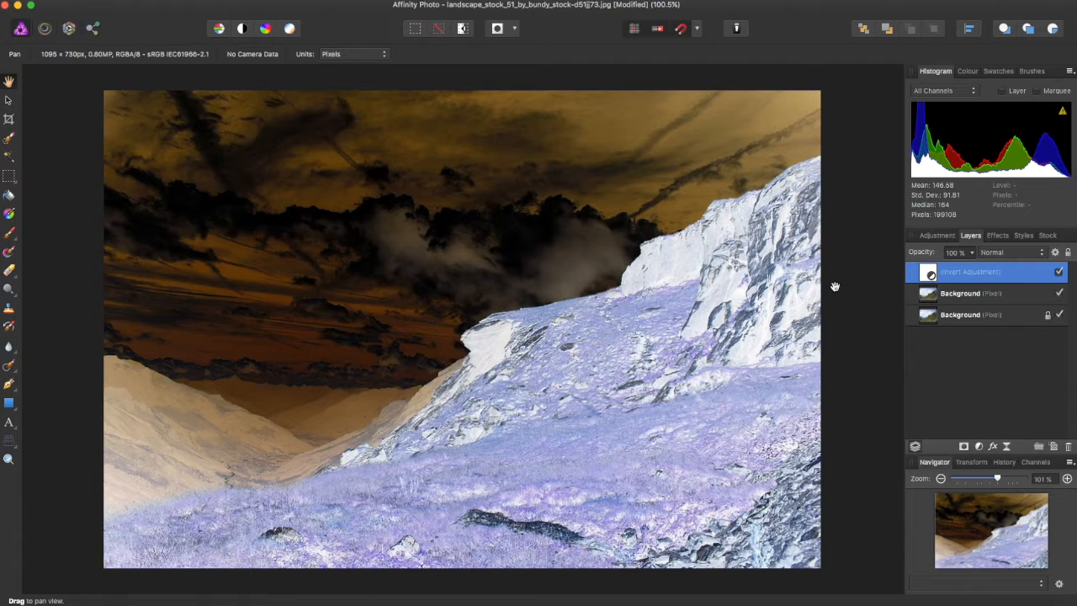
left_click(990, 252)
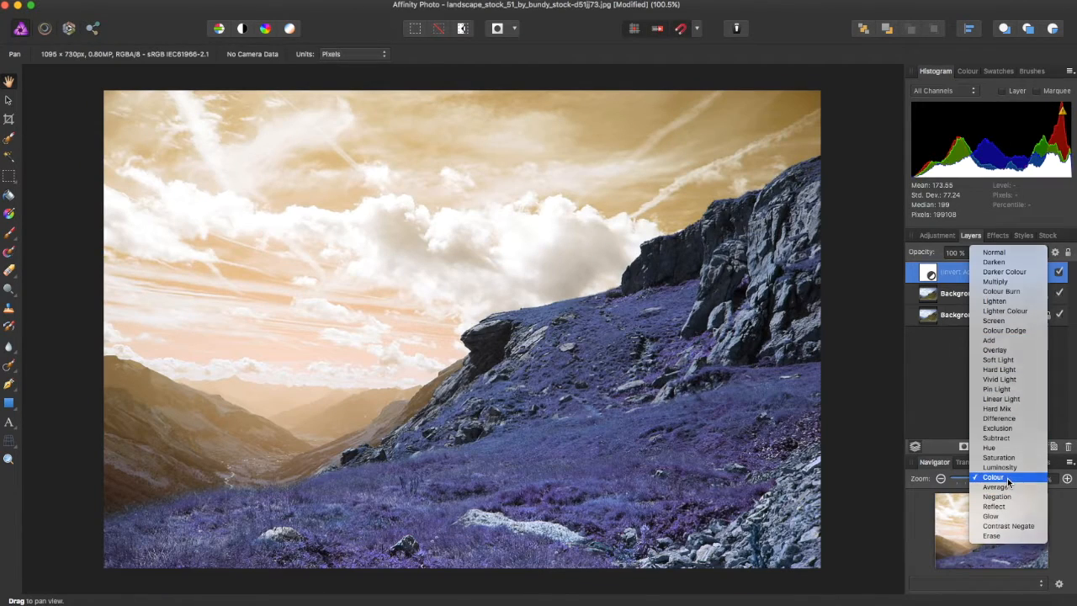
left_click(1009, 481)
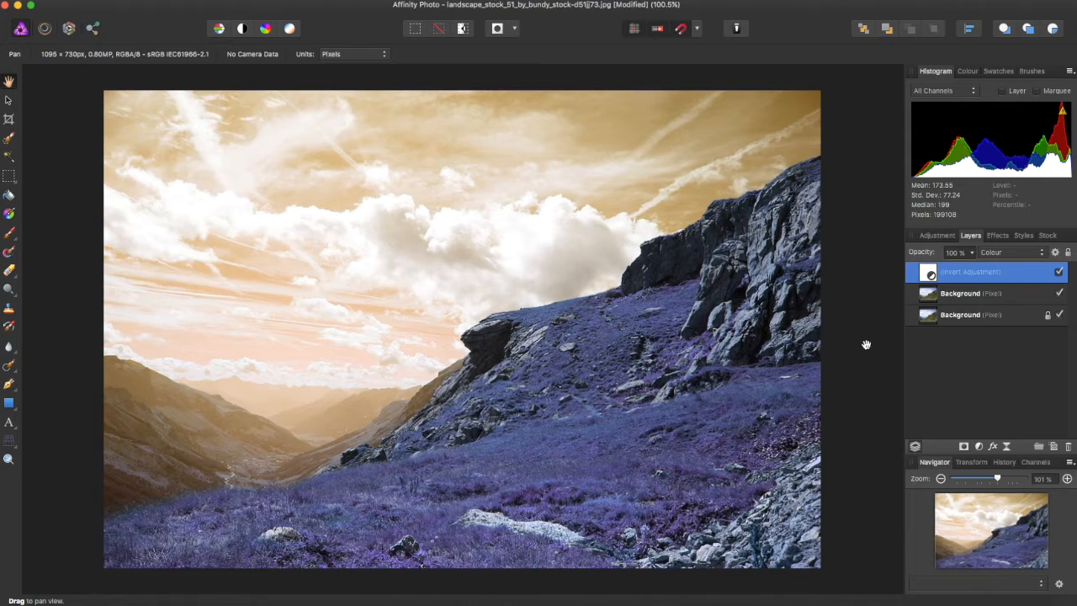
- Add a Channel Mixer adjustment layer above the Invert adjustment and move its dialog clear of the lower part of the image
left_click(309, 5)
mouse_move(311, 122)
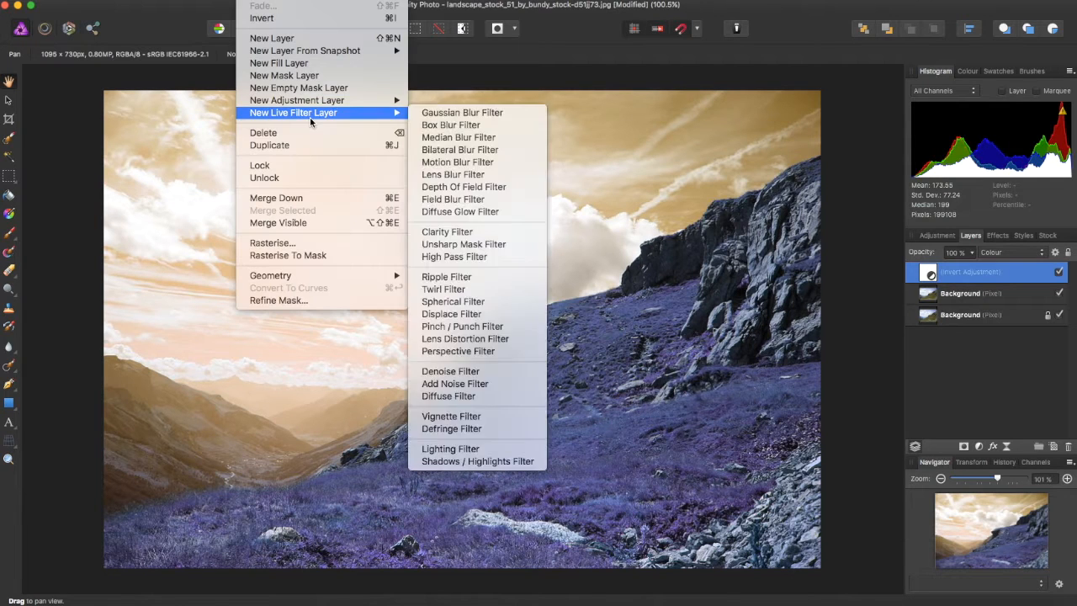
mouse_move(323, 99)
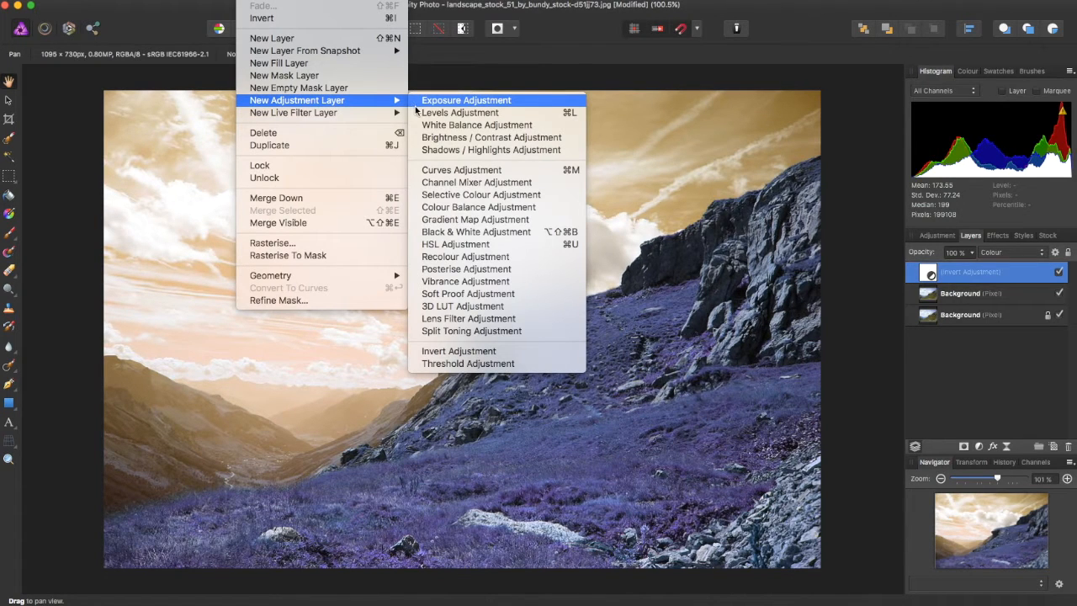
left_click(453, 190)
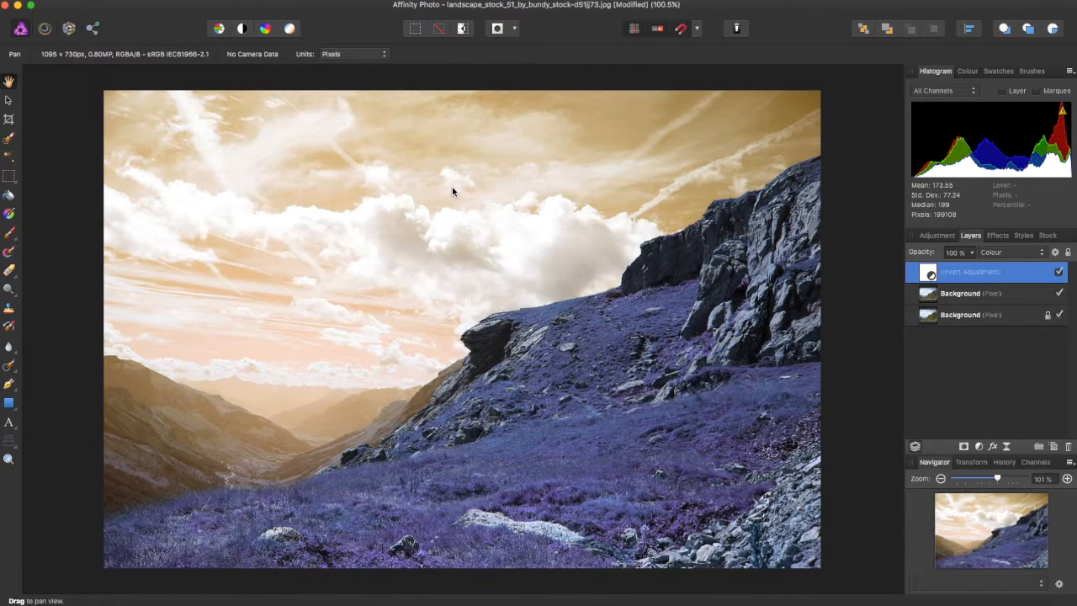
left_click_drag(763, 338, 794, 137)
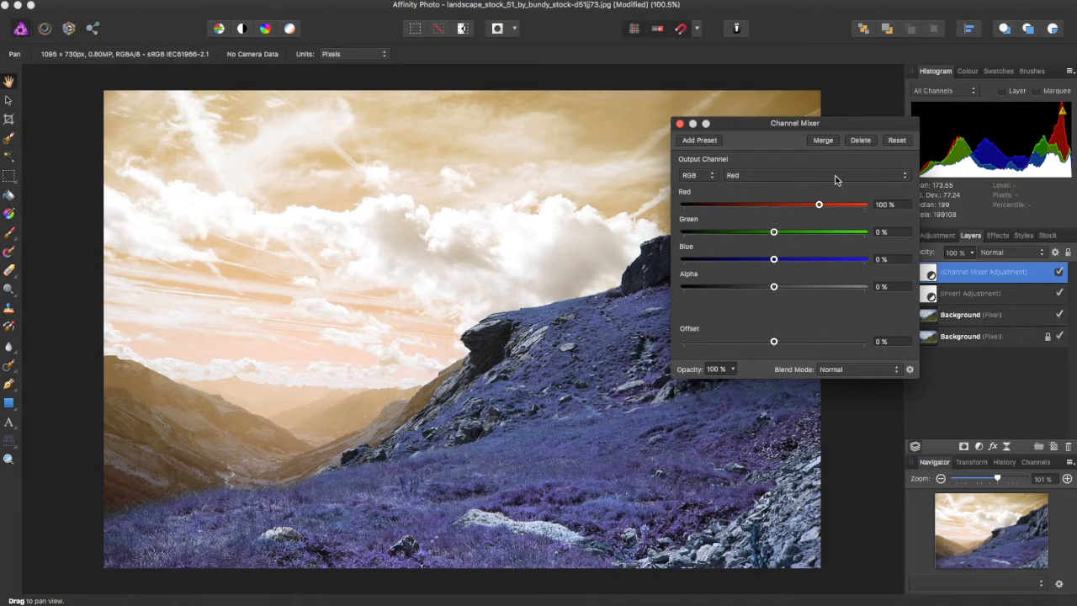
- For the Channel Mixer's Red output channel, set Red to 0% and Blue to 100%
left_click(767, 175)
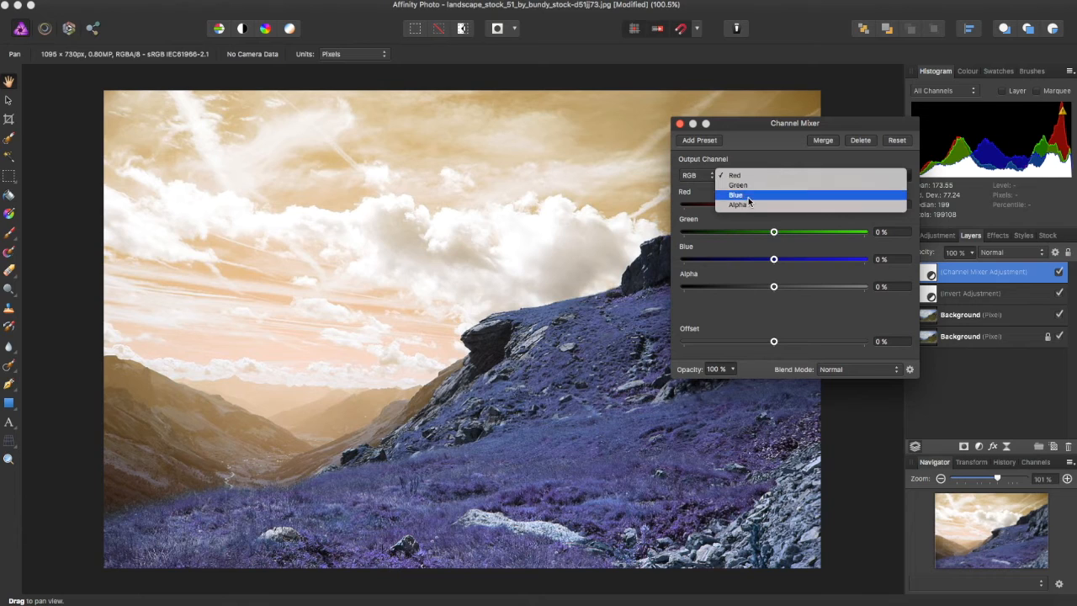
left_click(747, 196)
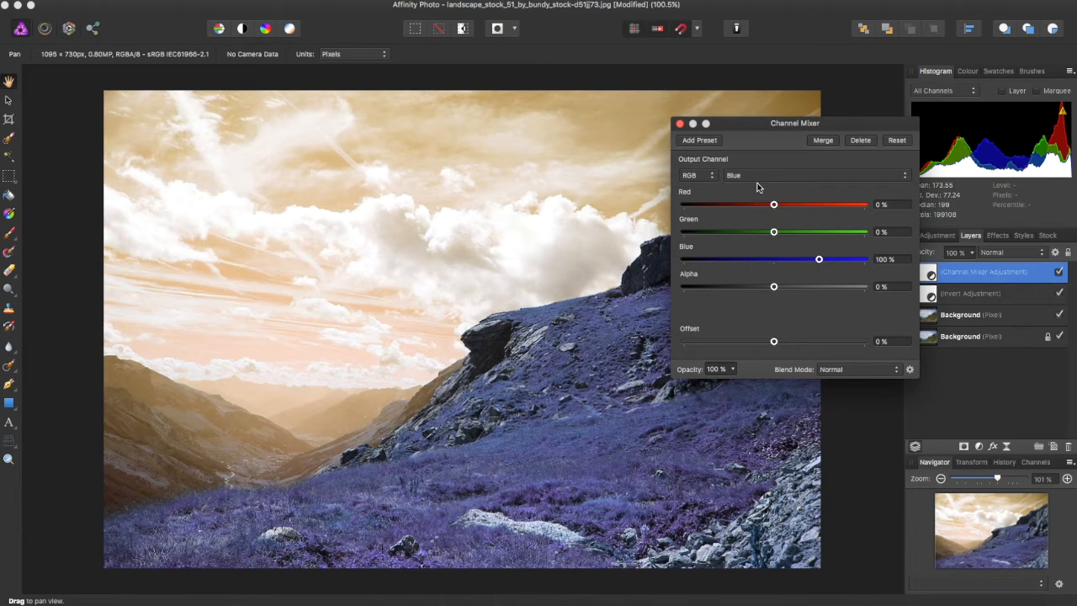
left_click(800, 175)
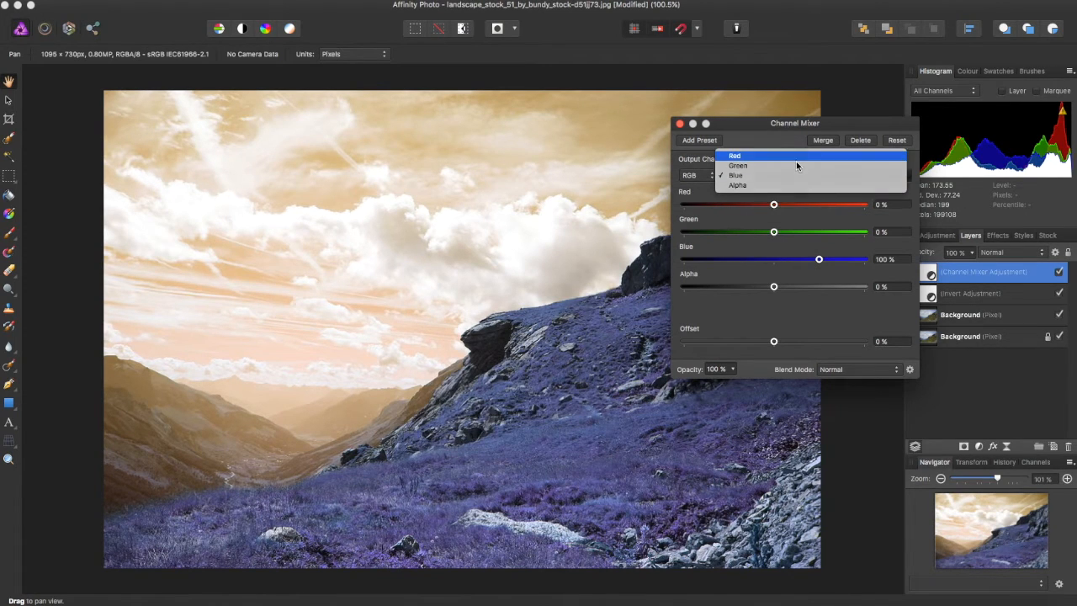
left_click(796, 161)
left_click(900, 205)
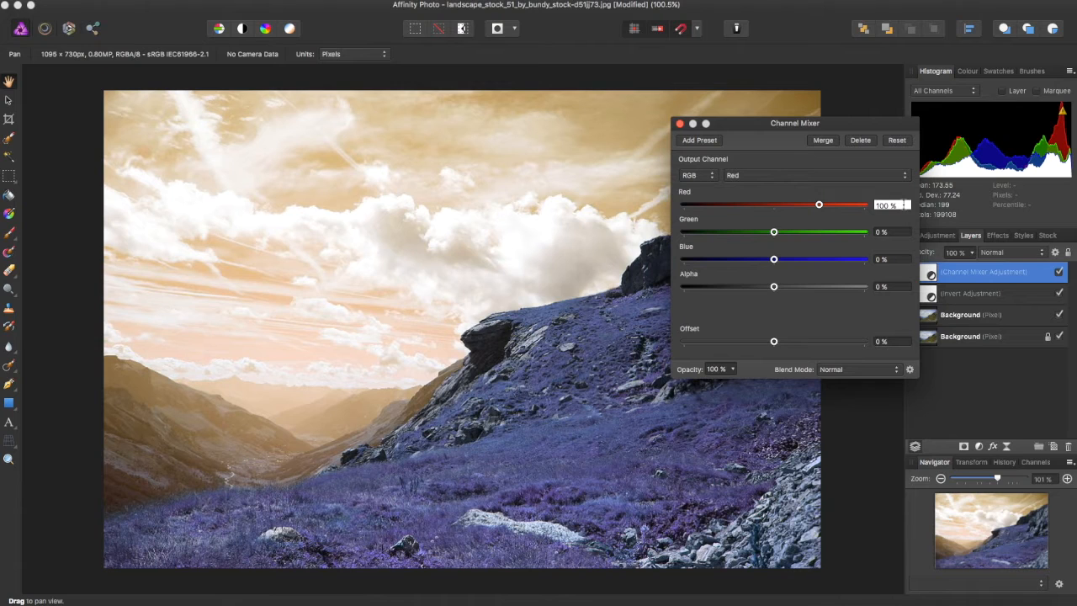
type("0")
key("Return")
left_click(893, 259)
type("100")
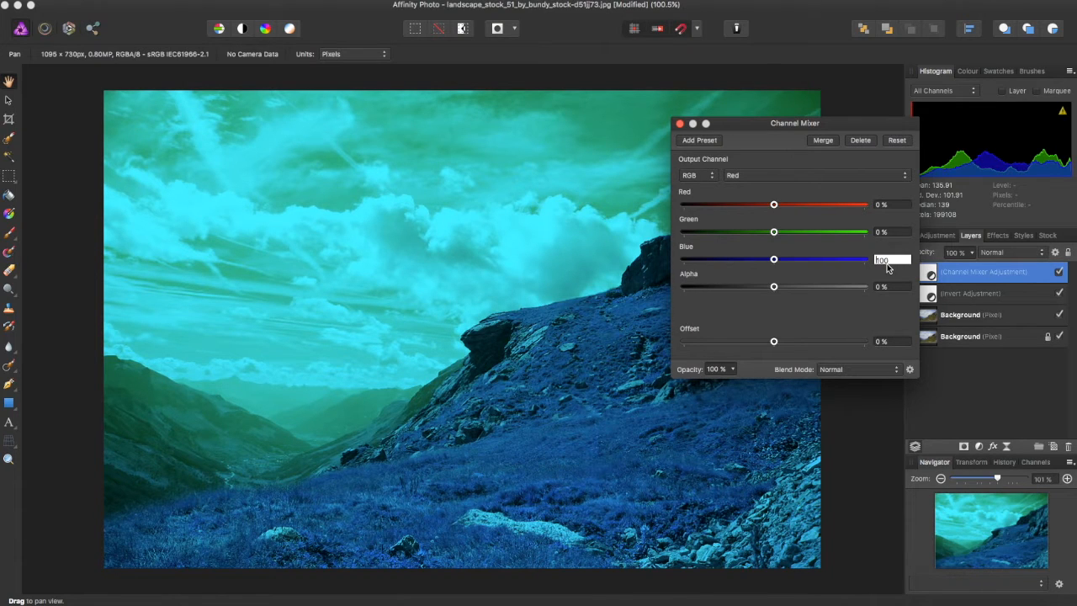
key("Return")
- For the Channel Mixer's Blue output channel, set Blue to 0% and Red to 100%, and close the adjustment
left_click(814, 175)
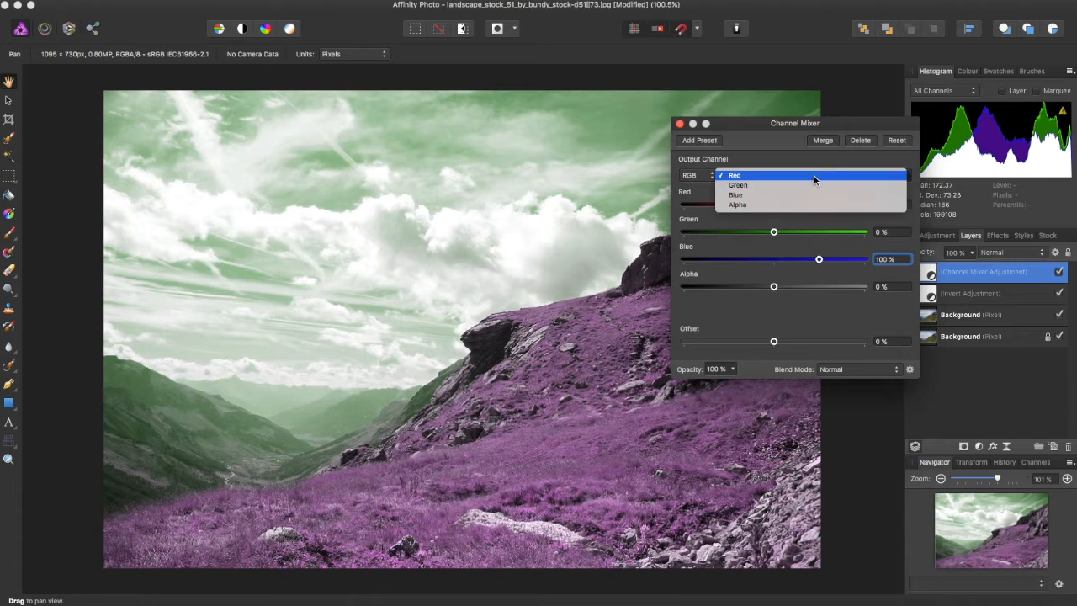
left_click(808, 200)
left_click(903, 260)
type("0")
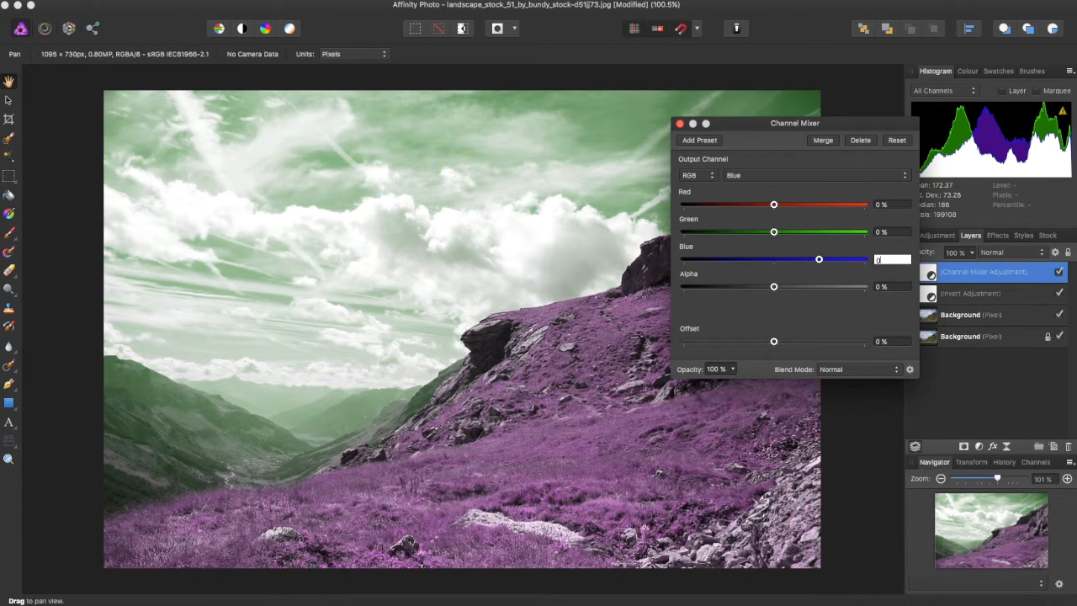
key("Return")
left_click(894, 206)
key("BackSpace")
type("100")
key("Return")
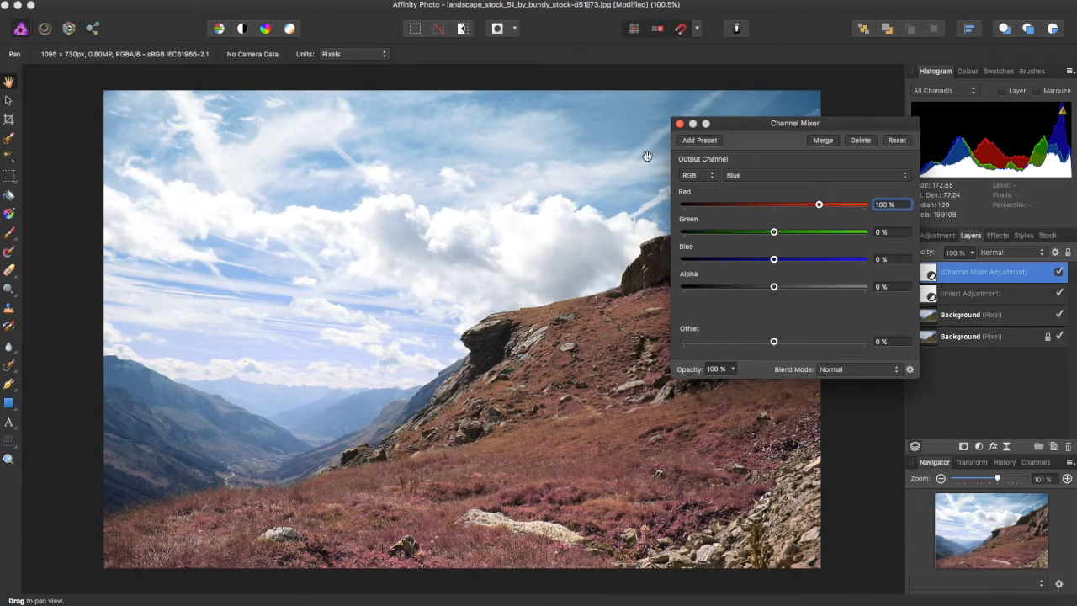
left_click(680, 124)
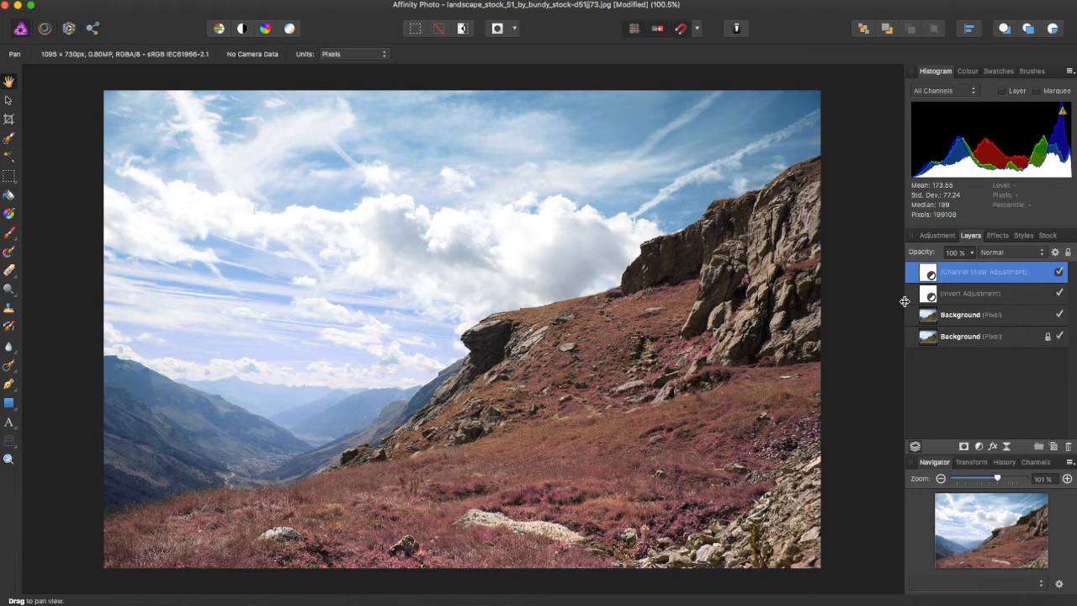
- Add an HSL adjustment layer and lower the saturation shift of the Reds to -70%
left_click(253, 0)
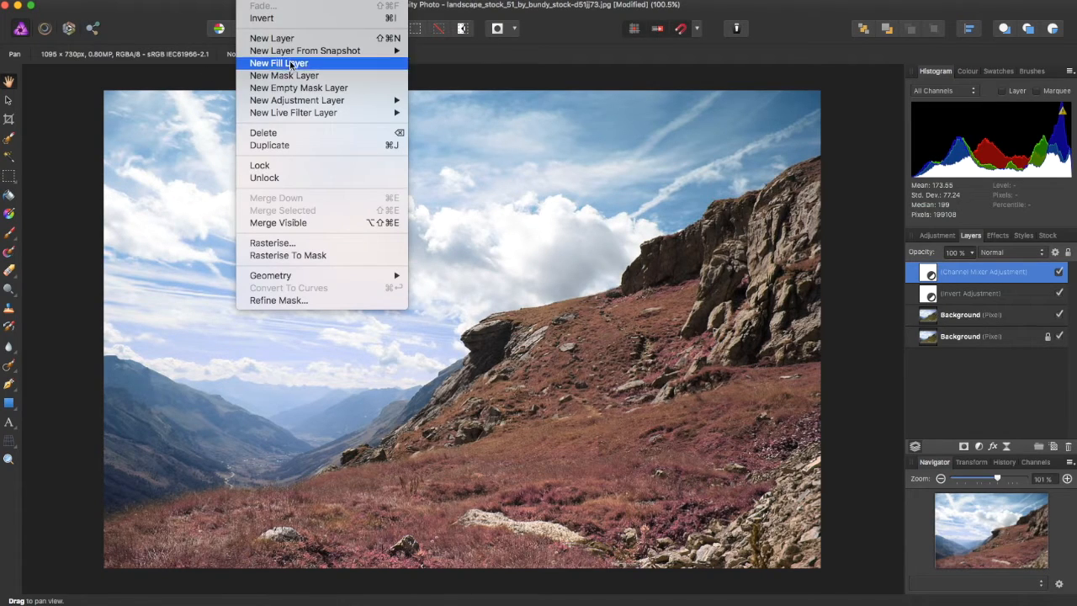
mouse_move(311, 101)
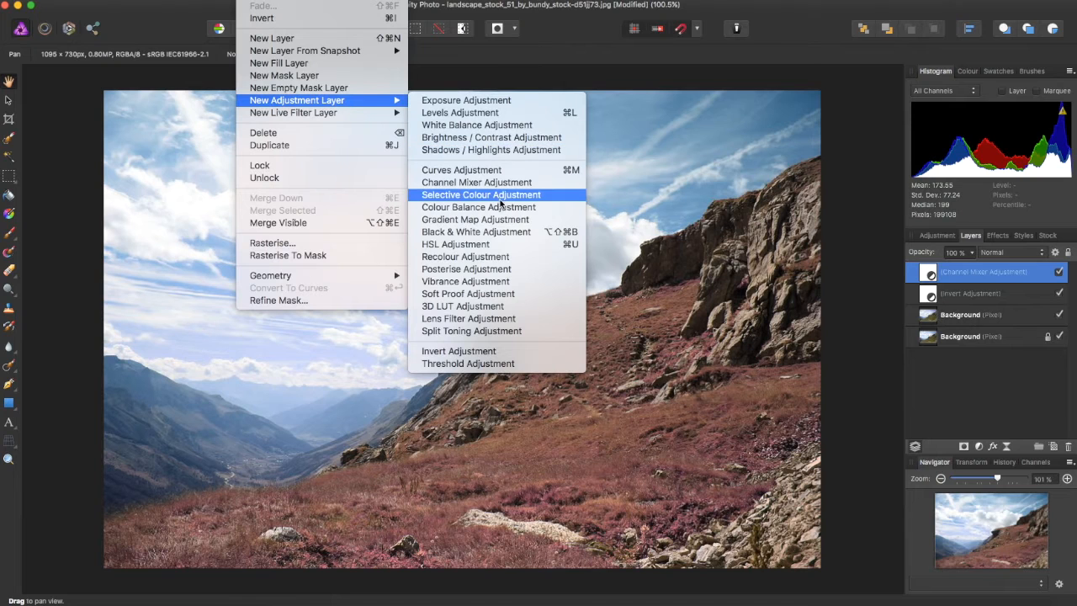
left_click(507, 247)
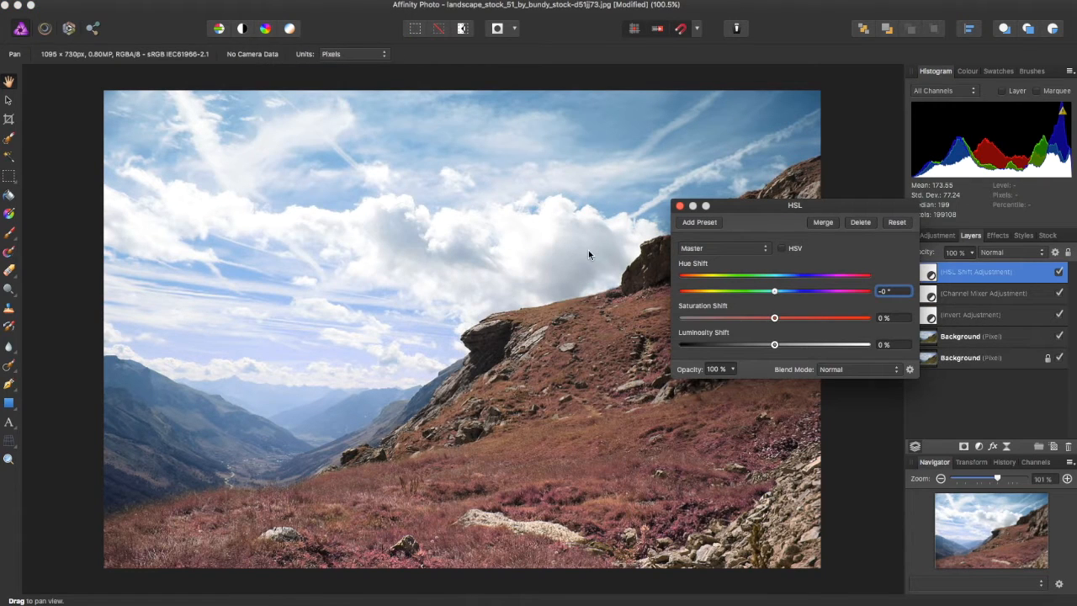
left_click(747, 249)
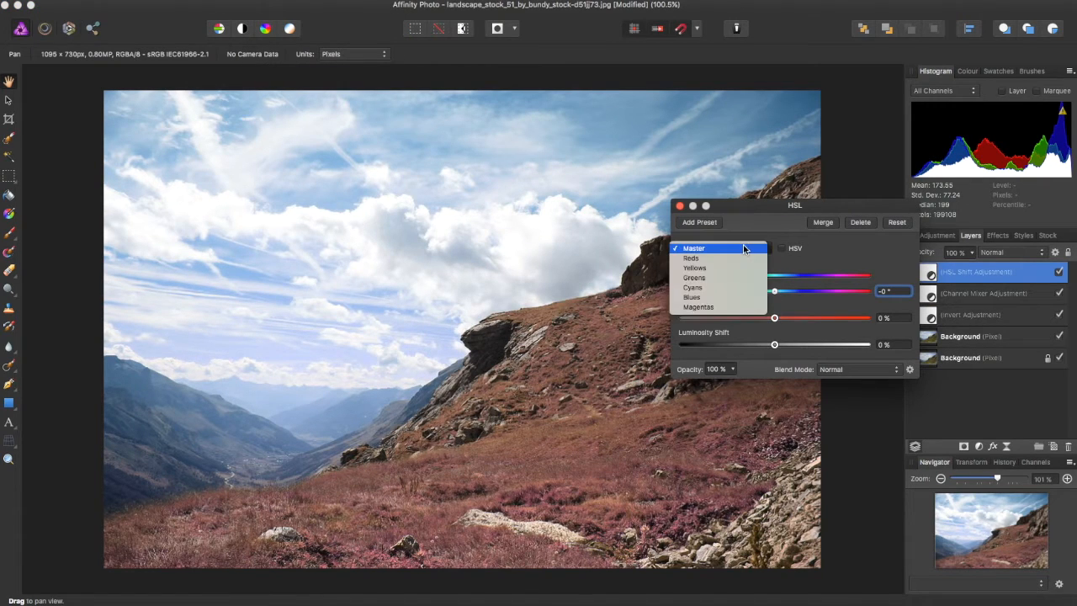
left_click(738, 261)
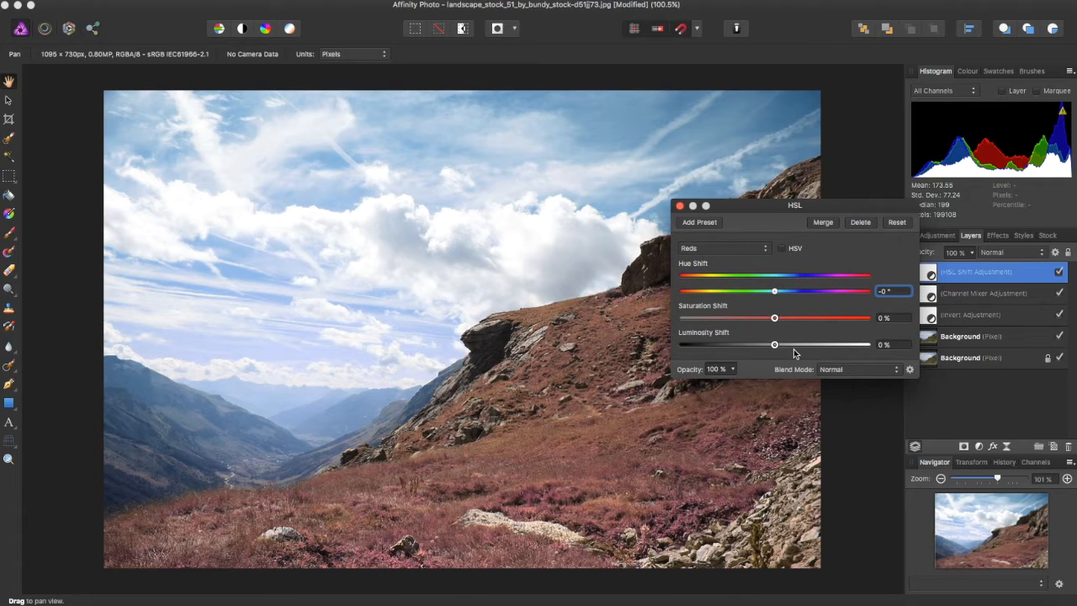
left_click_drag(775, 319, 710, 321)
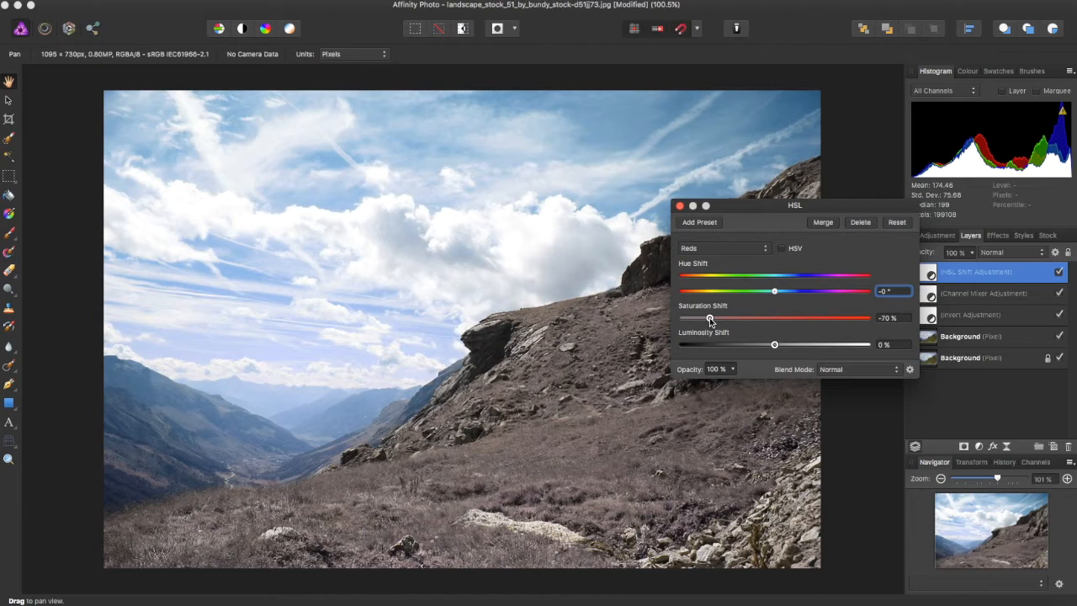
- Raise the saturation shift of the Yellows in the HSL adjustment and close it
left_click(707, 248)
left_click(708, 260)
left_click_drag(774, 318, 814, 322)
left_click_drag(806, 320, 824, 321)
left_click(680, 206)
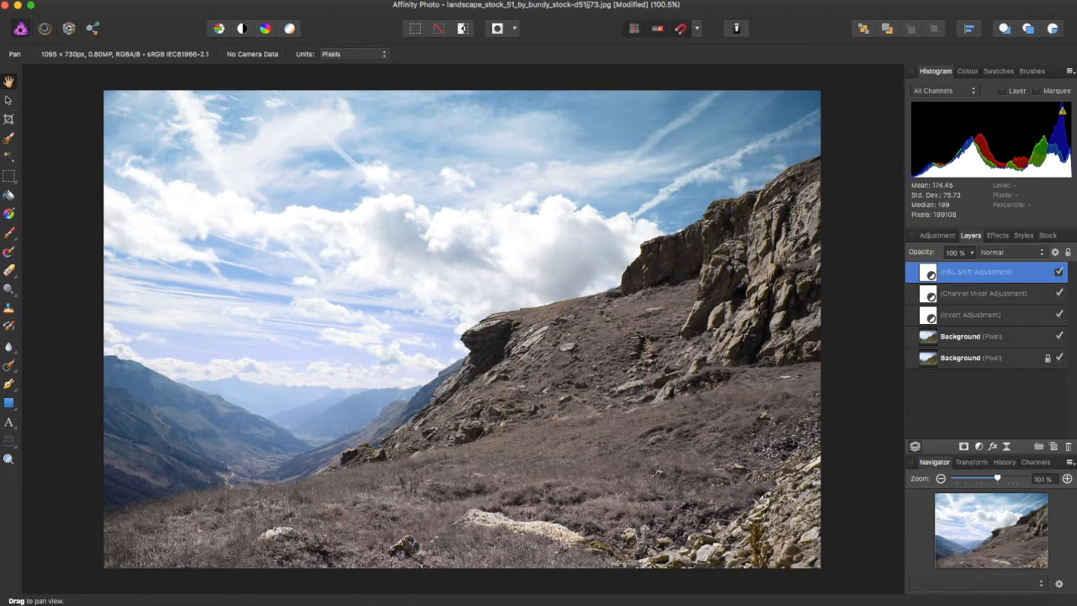
- Add a Diffuse Glow live filter layer to the HSL adjustment and move its dialog up
left_click(254, 2)
mouse_move(293, 102)
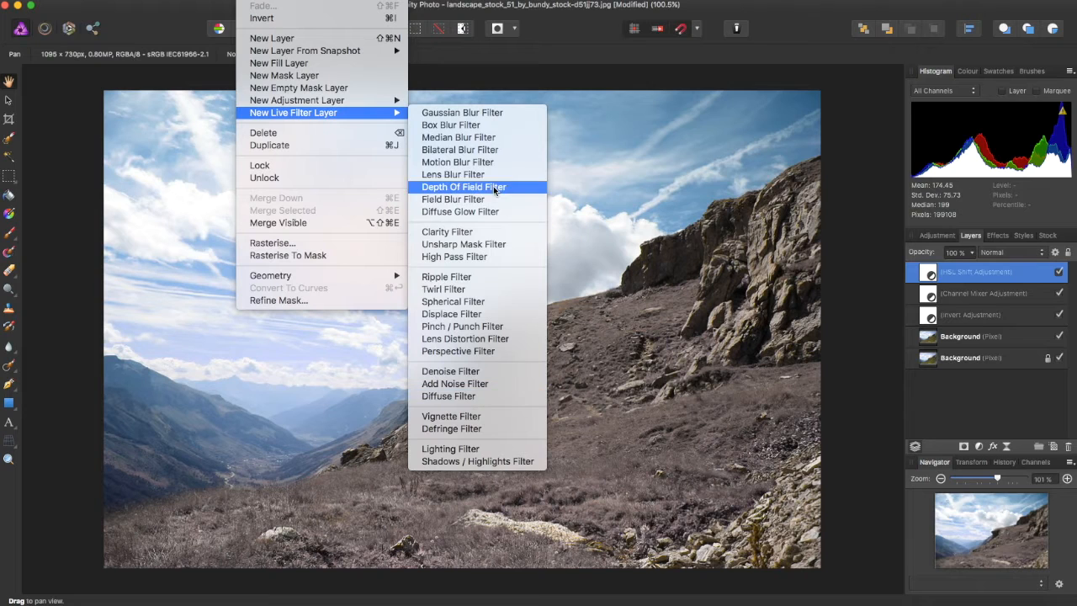
left_click(488, 212)
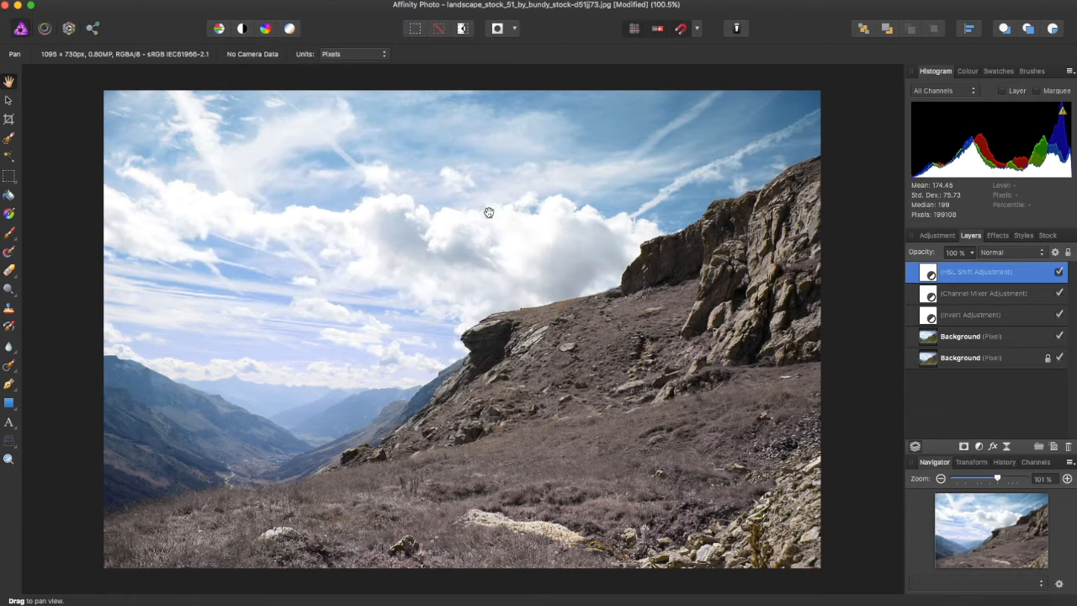
left_click_drag(775, 422, 769, 242)
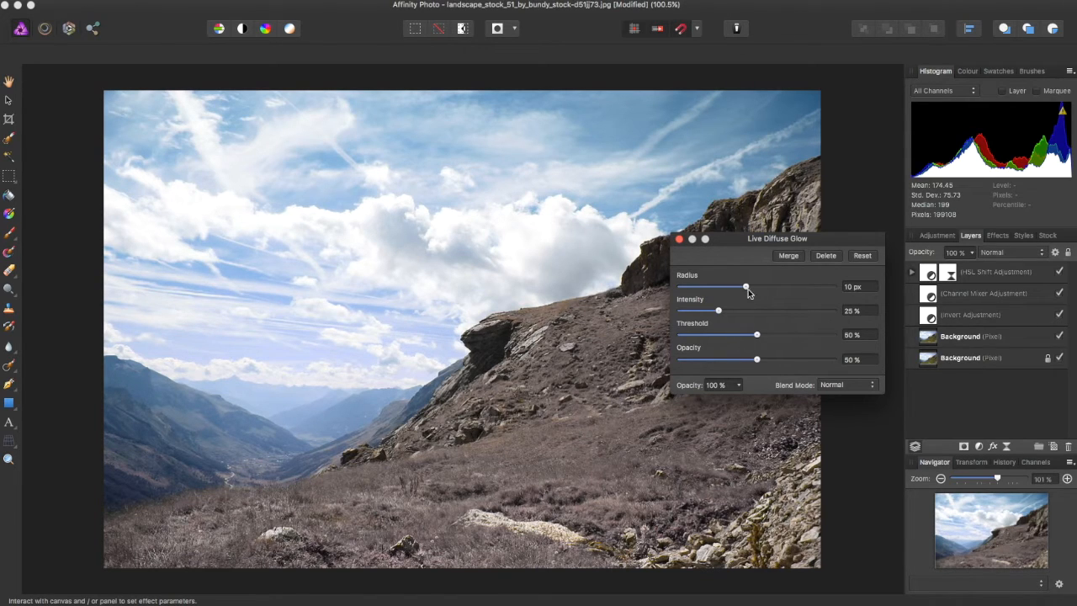
- Set the Diffuse Glow radius to 45.4 px, intensity to 5% and its effect opacity to 92%, and close the filter
left_click_drag(717, 310, 690, 312)
left_click_drag(746, 287, 791, 288)
left_click_drag(756, 360, 801, 362)
mouse_move(791, 289)
left_mouse_down()
mouse_move(827, 289)
mouse_move(806, 289)
left_mouse_up()
left_click_drag(691, 311, 687, 311)
left_click_drag(805, 364, 809, 362)
left_click_drag(803, 286, 806, 290)
left_click_drag(807, 290, 807, 288)
mouse_move(808, 363)
left_mouse_down()
mouse_move(844, 361)
mouse_move(821, 364)
left_mouse_up()
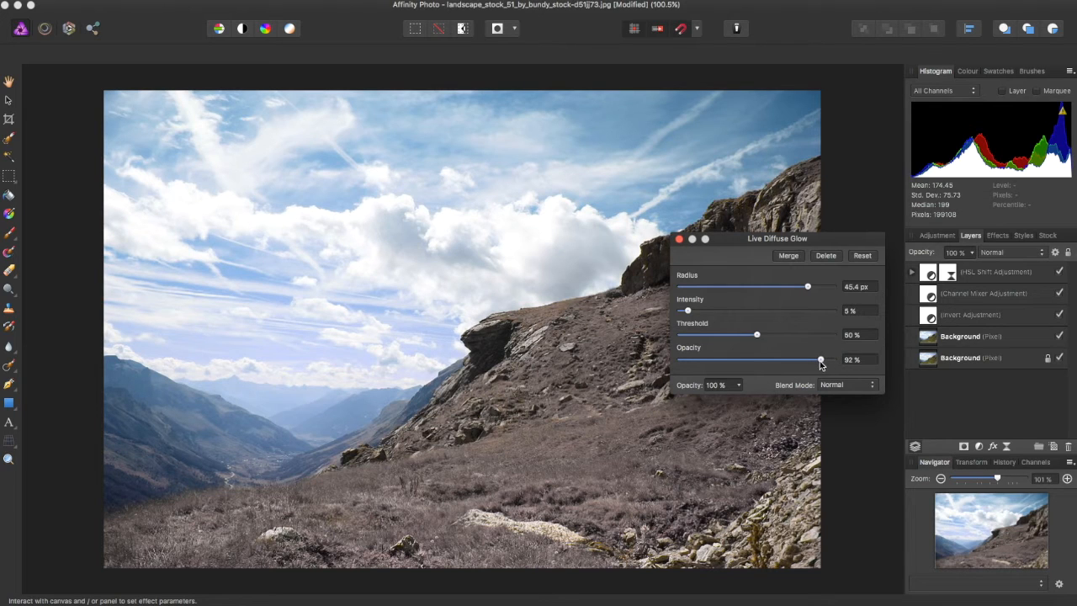
left_click(679, 239)
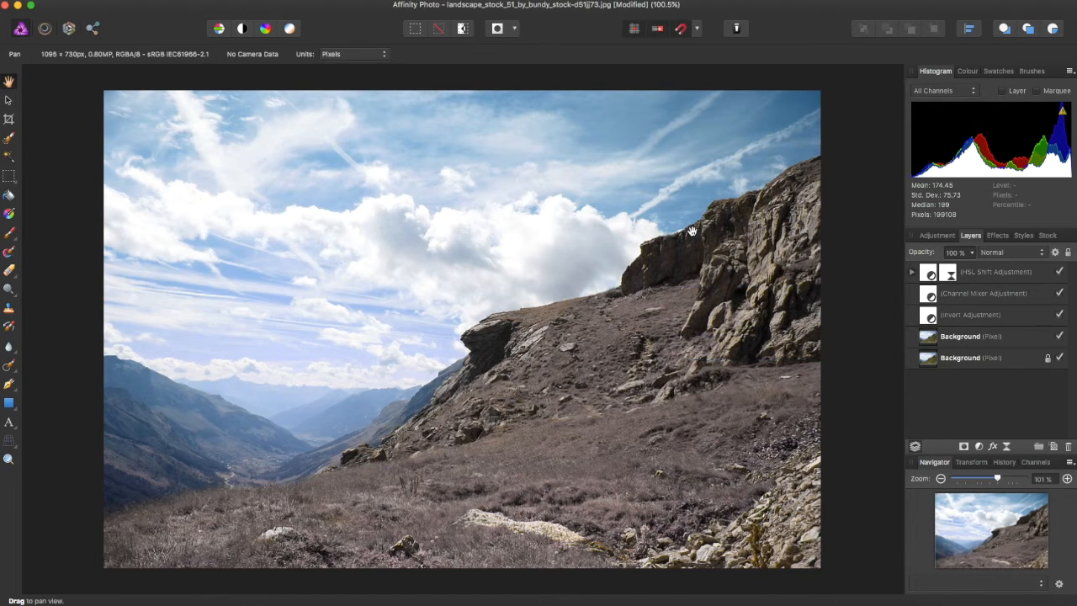
- Move the Diffuse Glow filter out of the HSL adjustment layer to the top of the layer stack
left_click(965, 279)
left_click(948, 278)
left_click(912, 274)
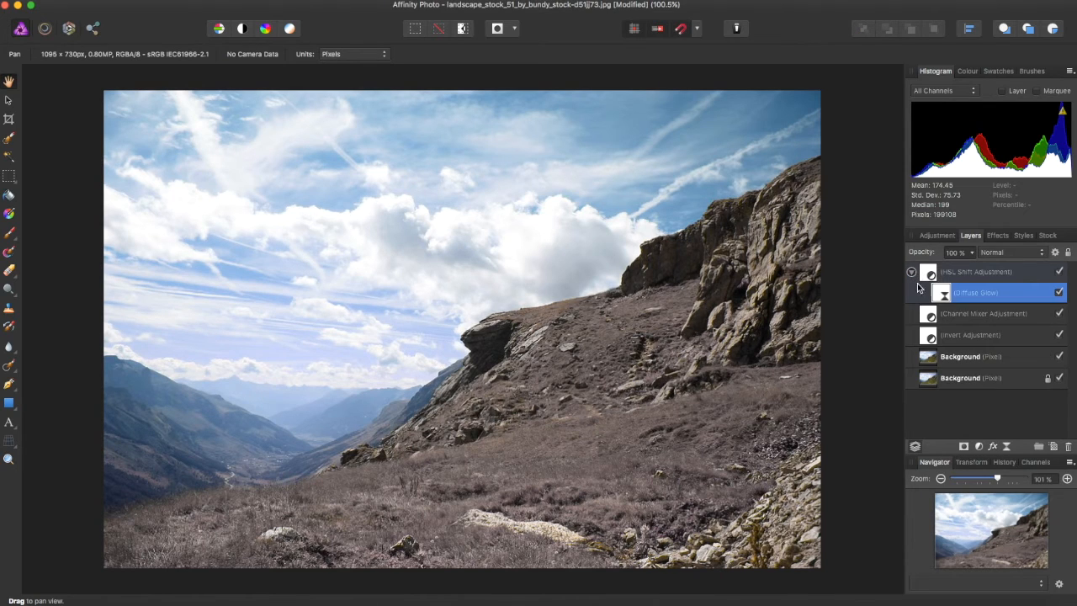
double_click(959, 292)
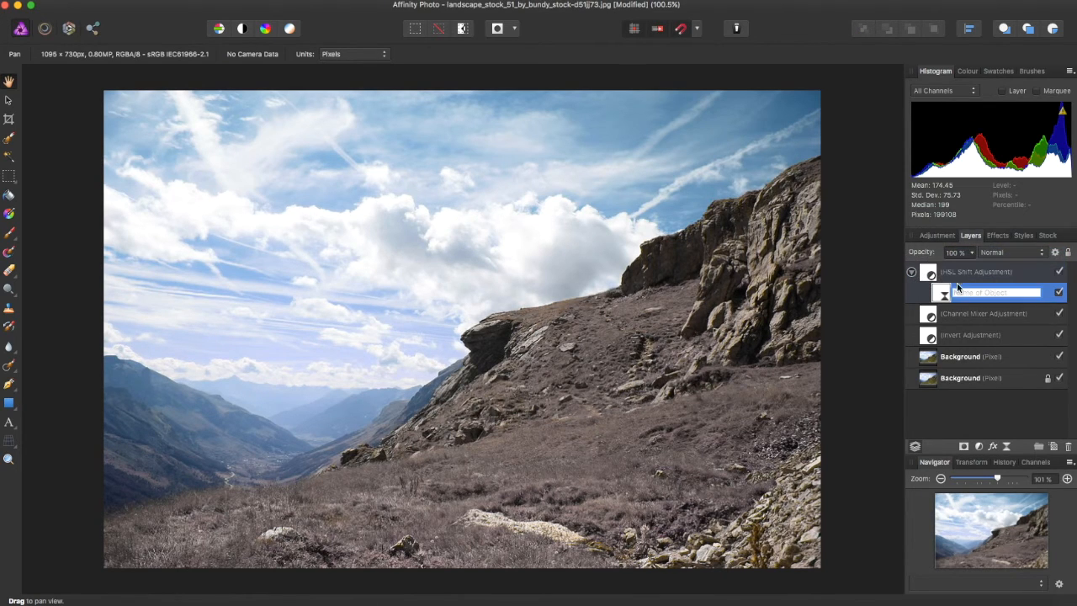
left_click_drag(940, 289, 937, 267)
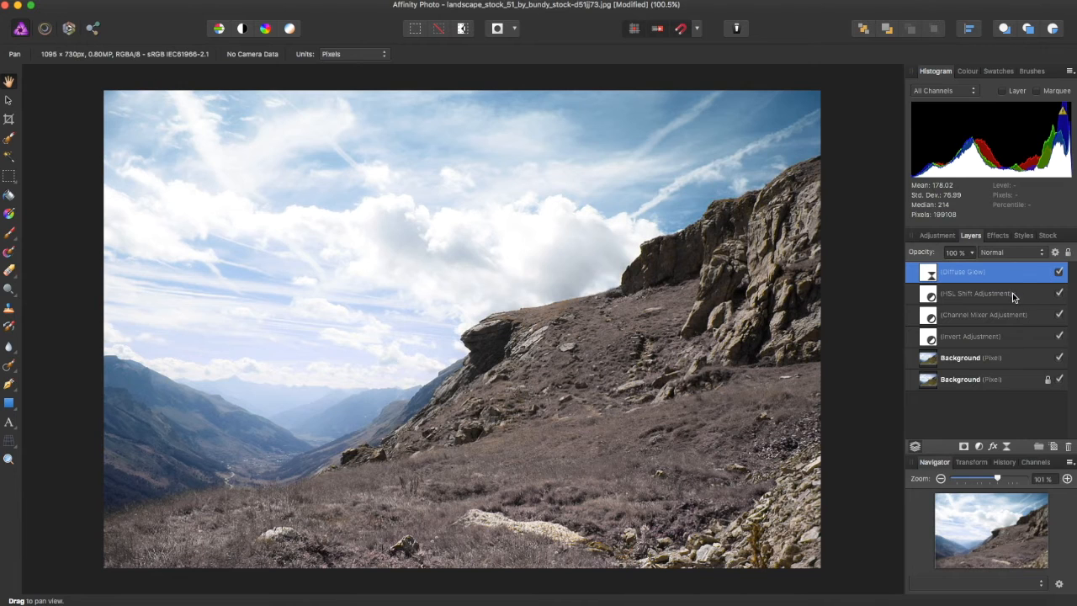
- Select the Diffuse Glow, HSL, Channel Mixer and Invert layers together and toggle their visibility to compare the image before and after
left_click(1010, 337, "shift")
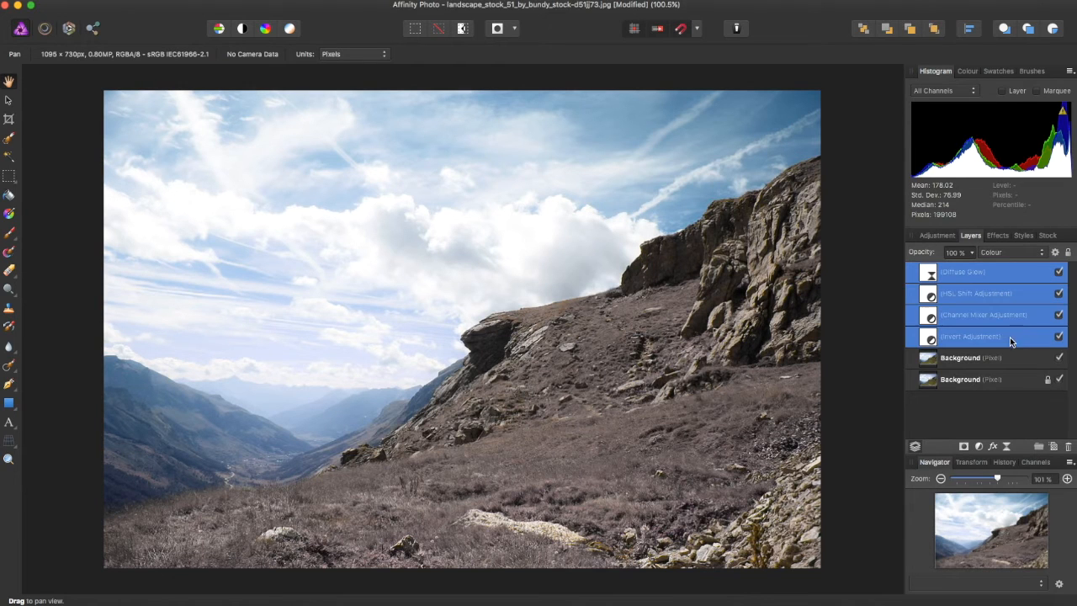
left_click(1058, 272)
left_click(1058, 271)
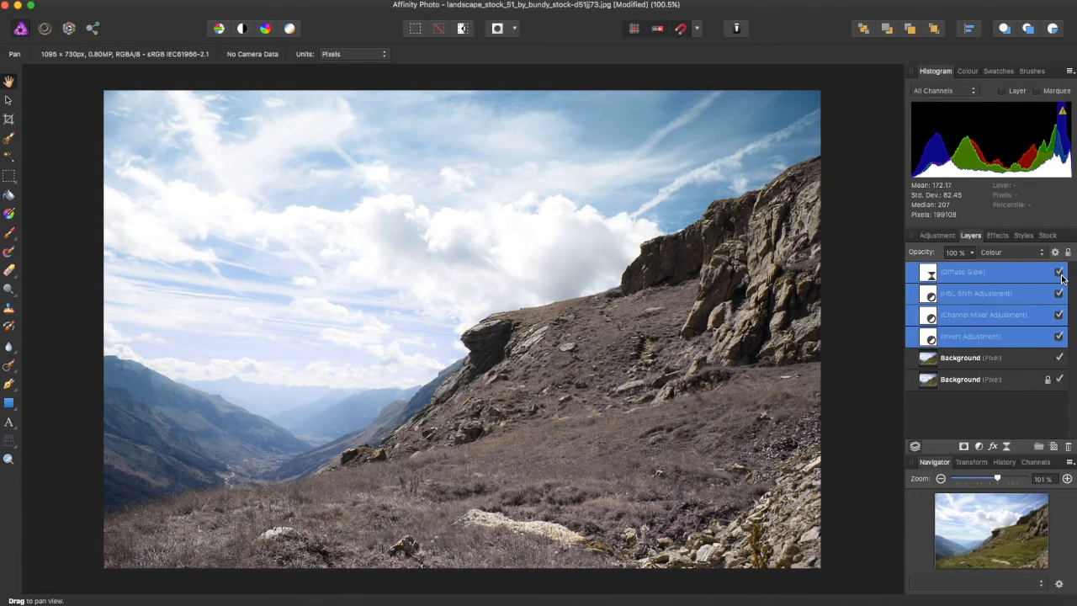
left_click(1060, 273)
left_click(1059, 274)
left_click(1060, 275)
left_click(1059, 273)
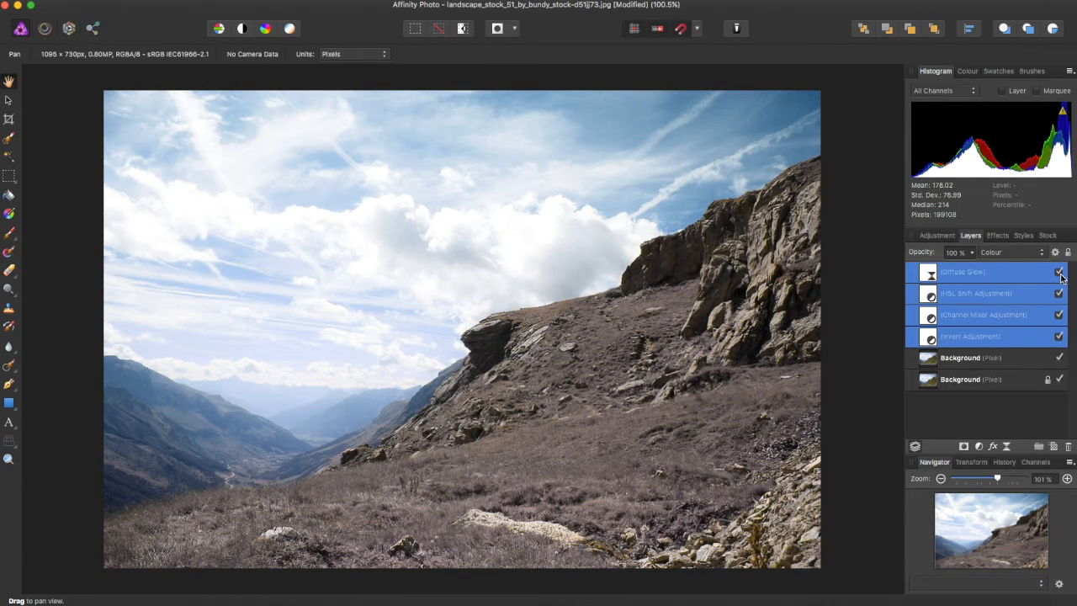